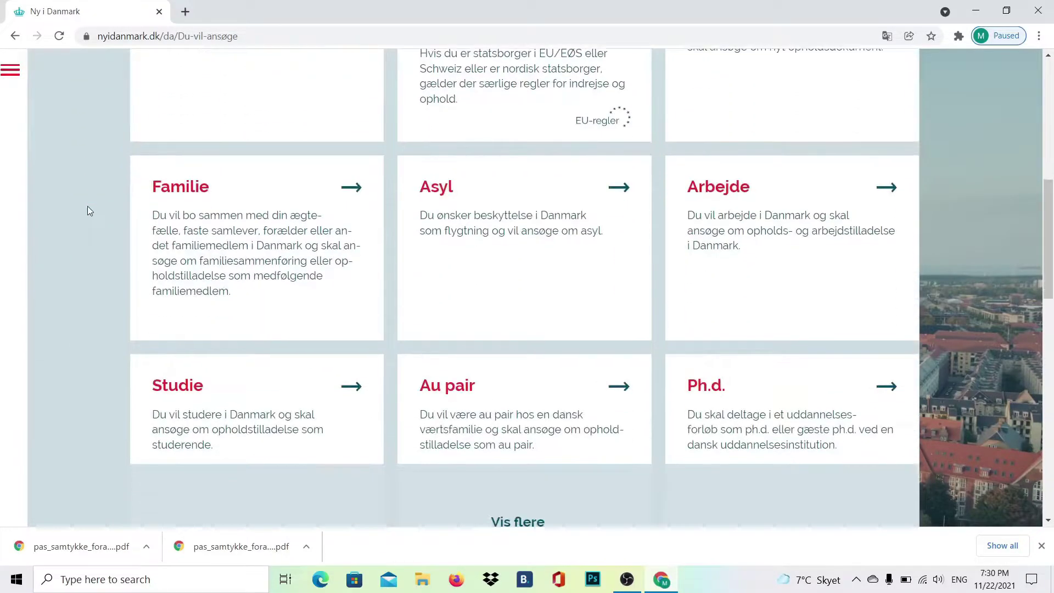
Expand the list of application categories to show more, and open the Pas category
scroll(87, 210, "up", 2)
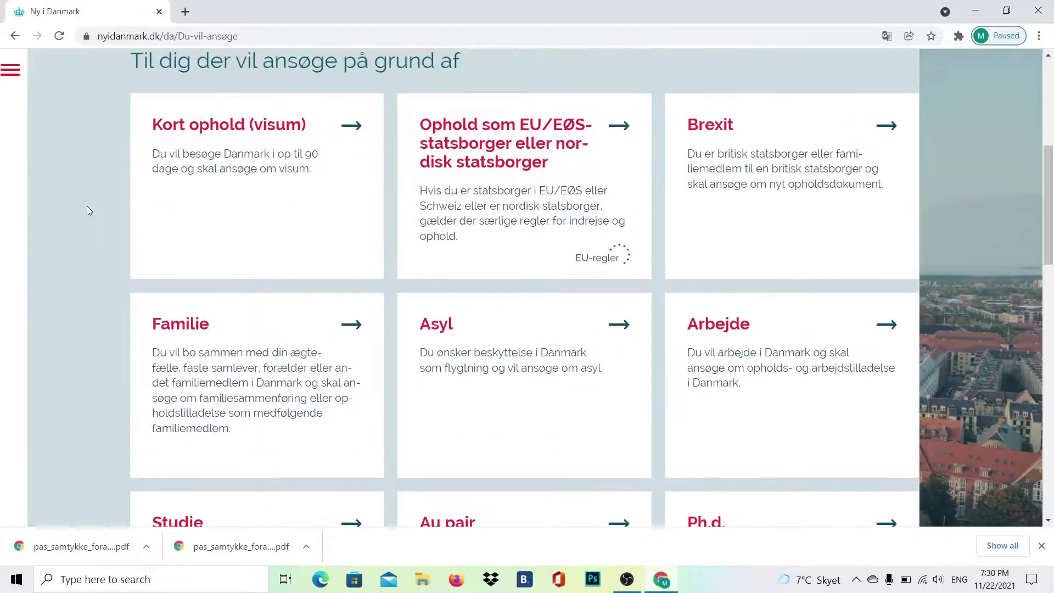
scroll(406, 369, "down", 4)
left_click(501, 388)
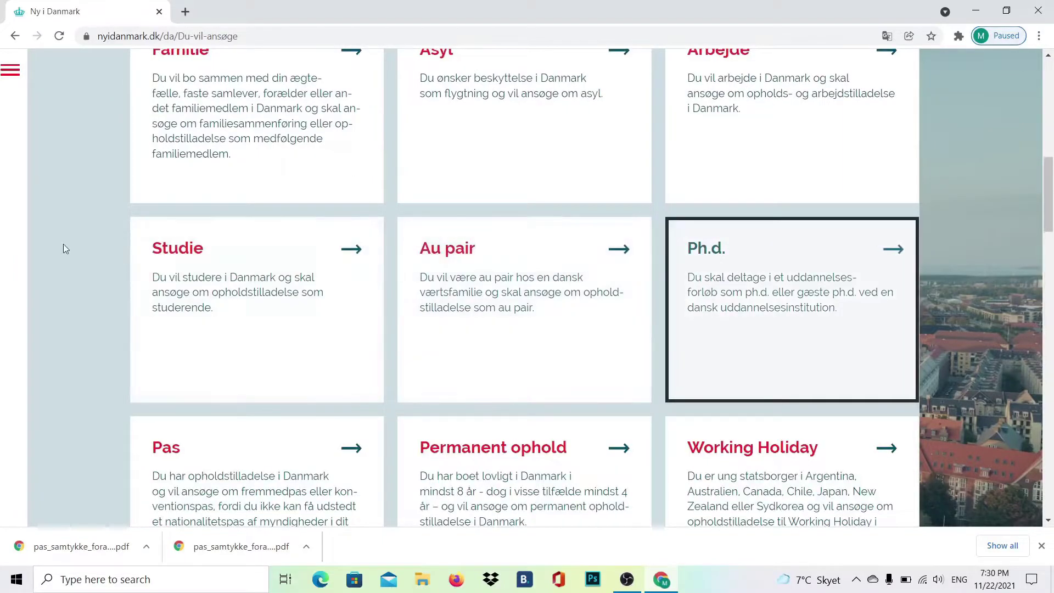
scroll(191, 307, "down", 1)
scroll(190, 308, "down", 3)
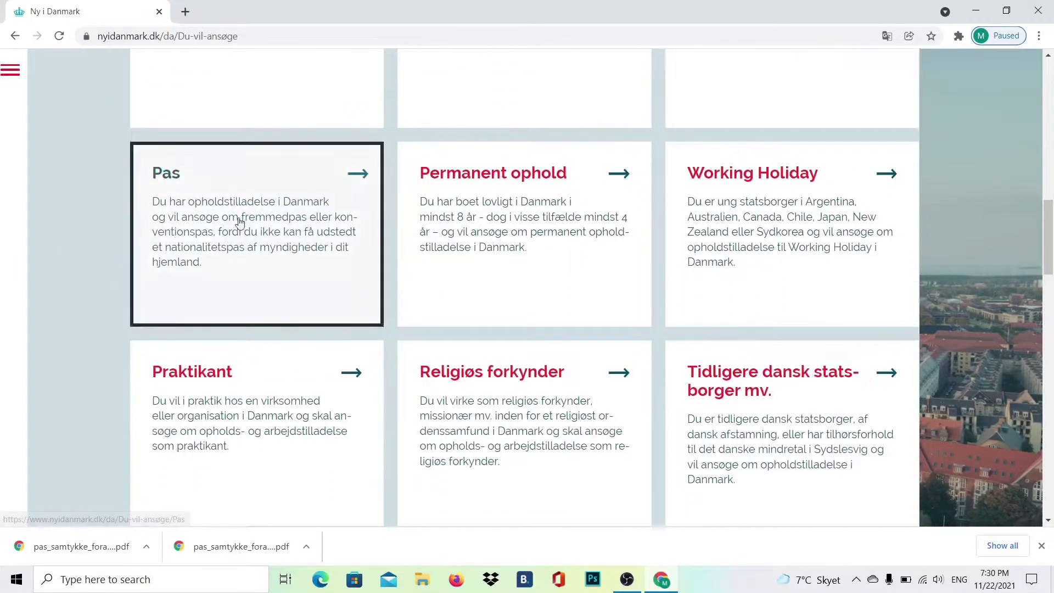
left_click(239, 221)
Open the "Sådan ansøger du" instructions for the passport and expand the "Saml dokumentation" section
scroll(239, 221, "down", 2)
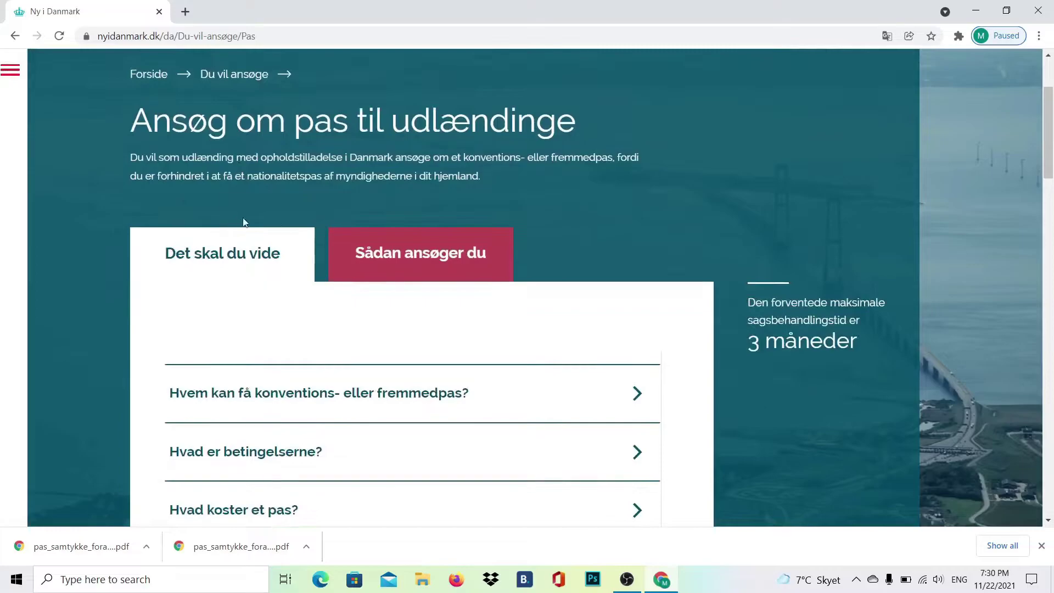
left_click(400, 251)
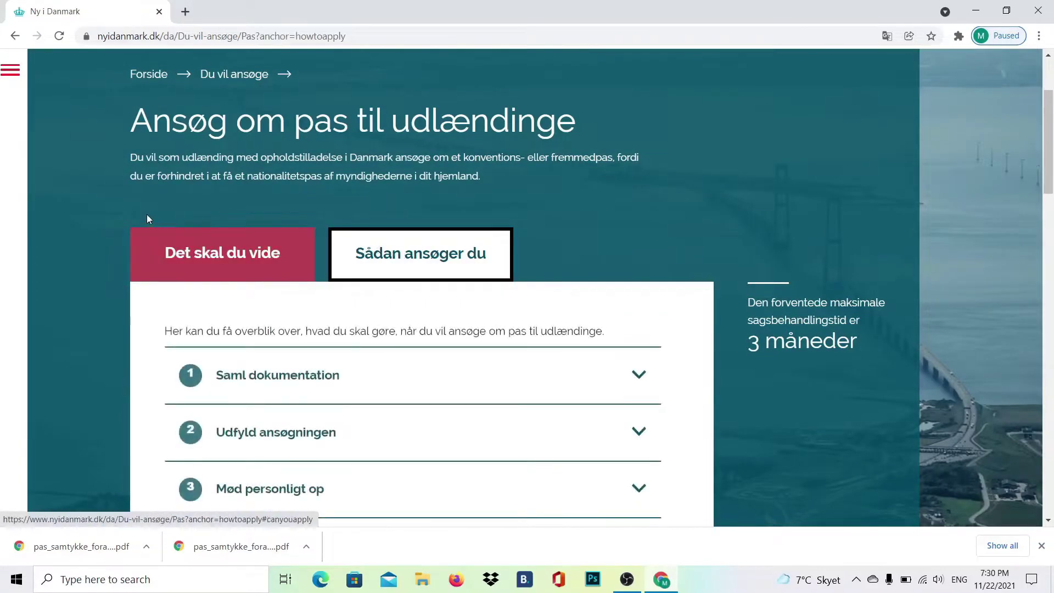
scroll(275, 214, "down", 1)
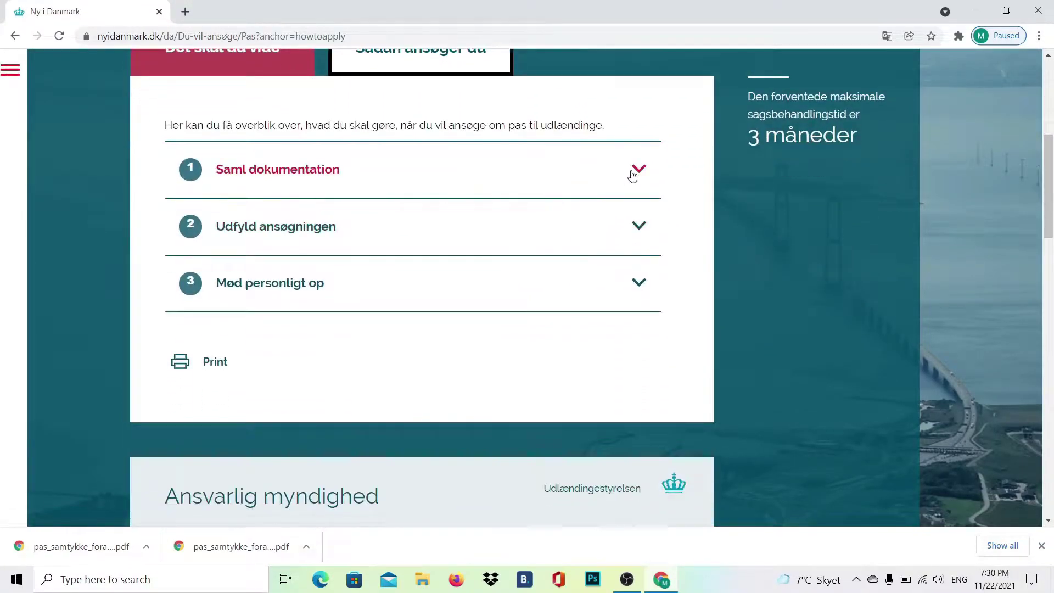
left_click(640, 173)
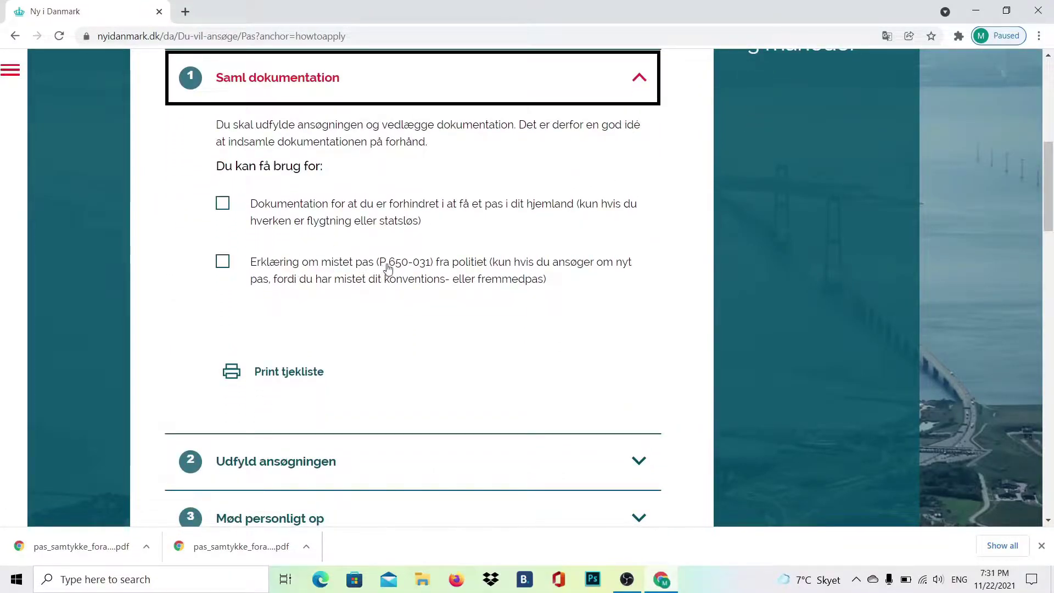
scroll(329, 282, "down", 2)
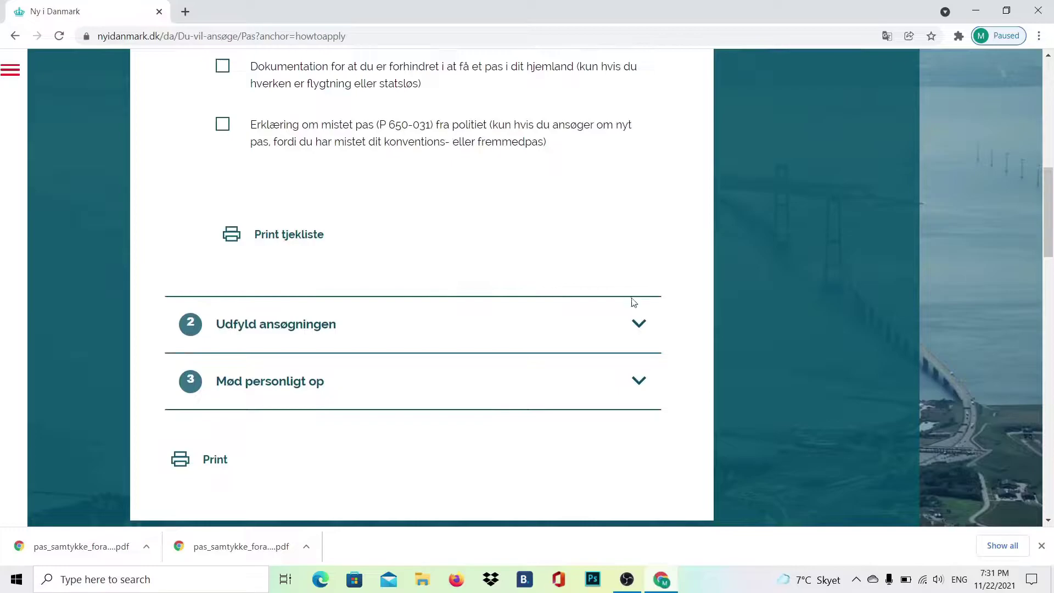
Expand the "Udfyld ansøgningen" section and start the digital PA1-2 application
left_click(637, 328)
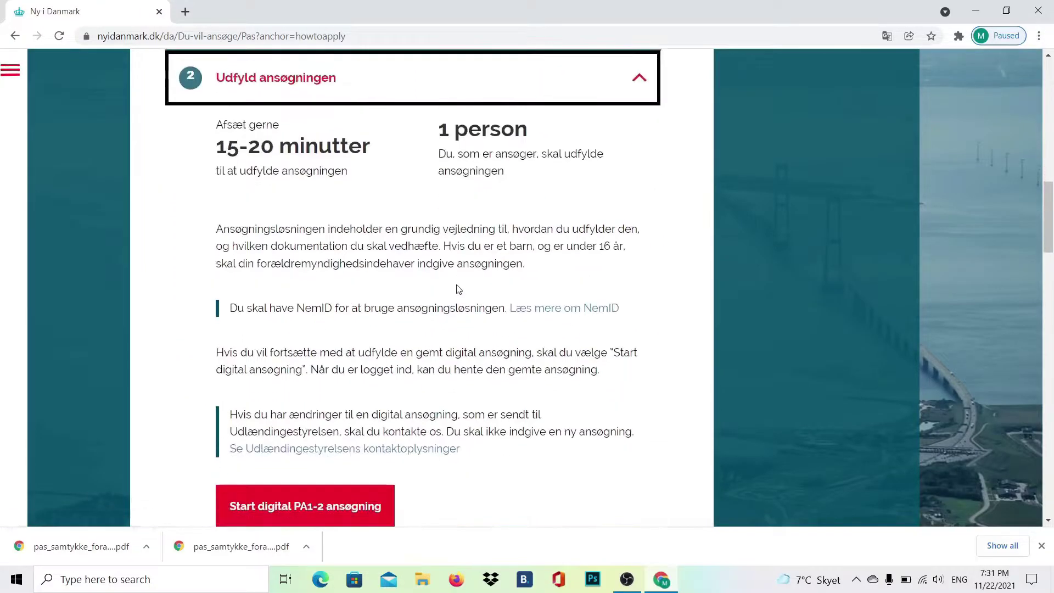
scroll(456, 289, "down", 2)
left_click(291, 367)
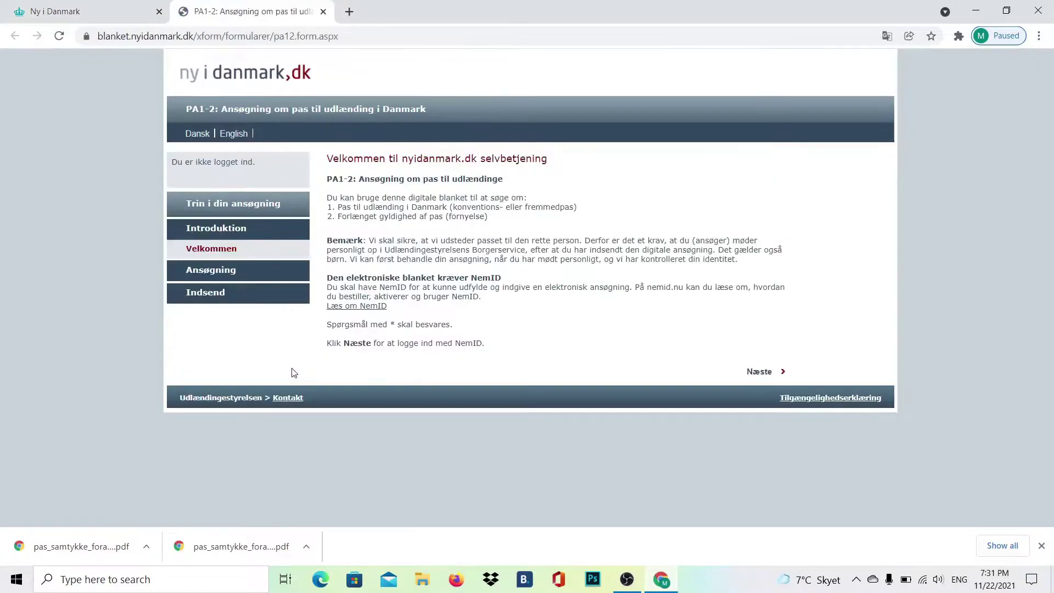
Continue from the welcome page, log in with the NemID user ID and password, and dismiss the browser's downloads bar
left_click(760, 371)
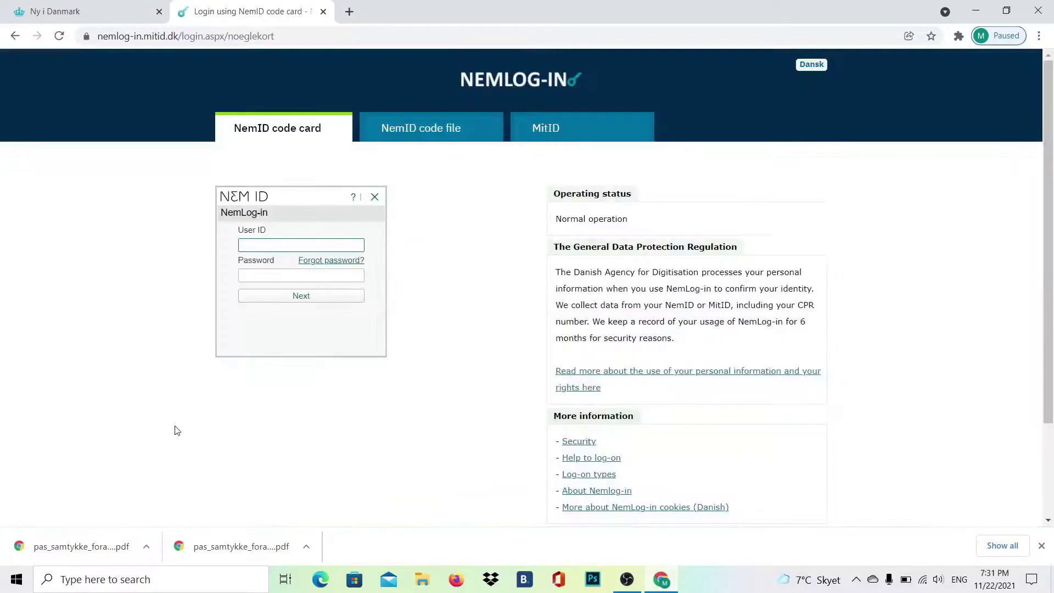
key("Return")
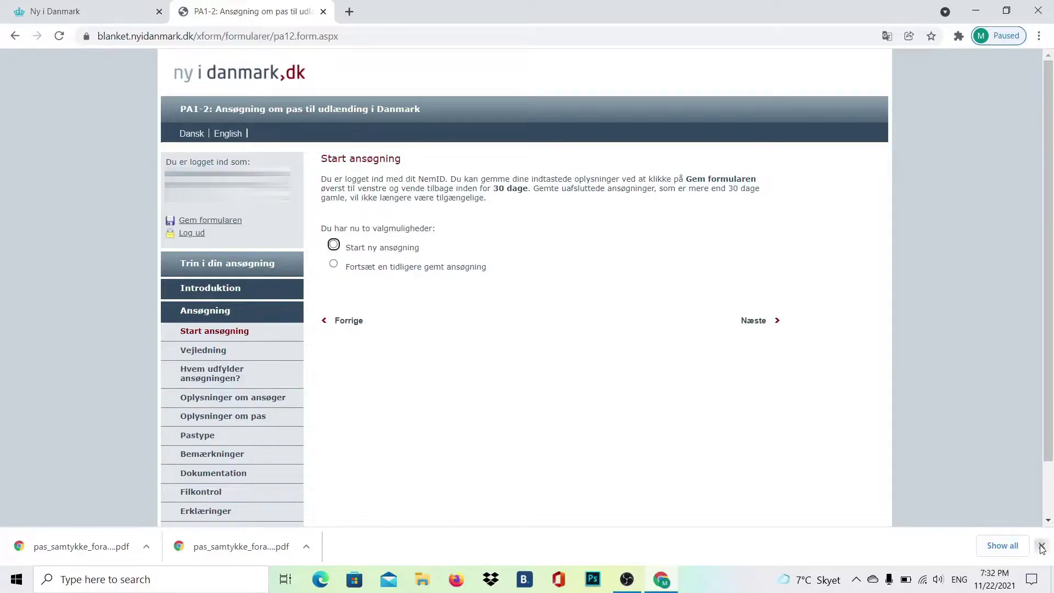
left_click(1041, 547)
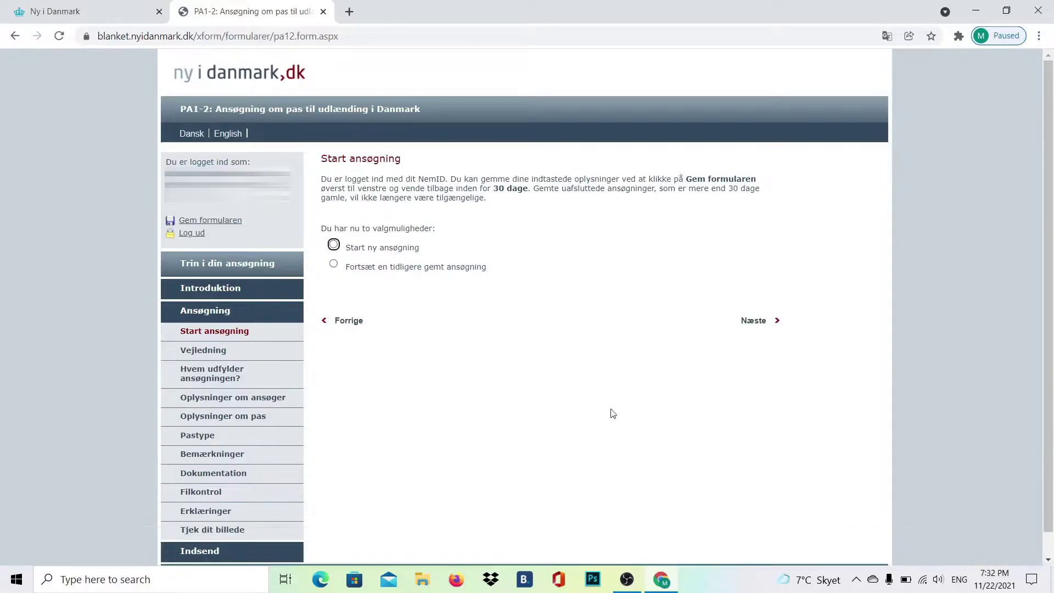
Choose "Start ny ansøgning" and continue past the Vejledning page
left_click(334, 245)
left_click(753, 324)
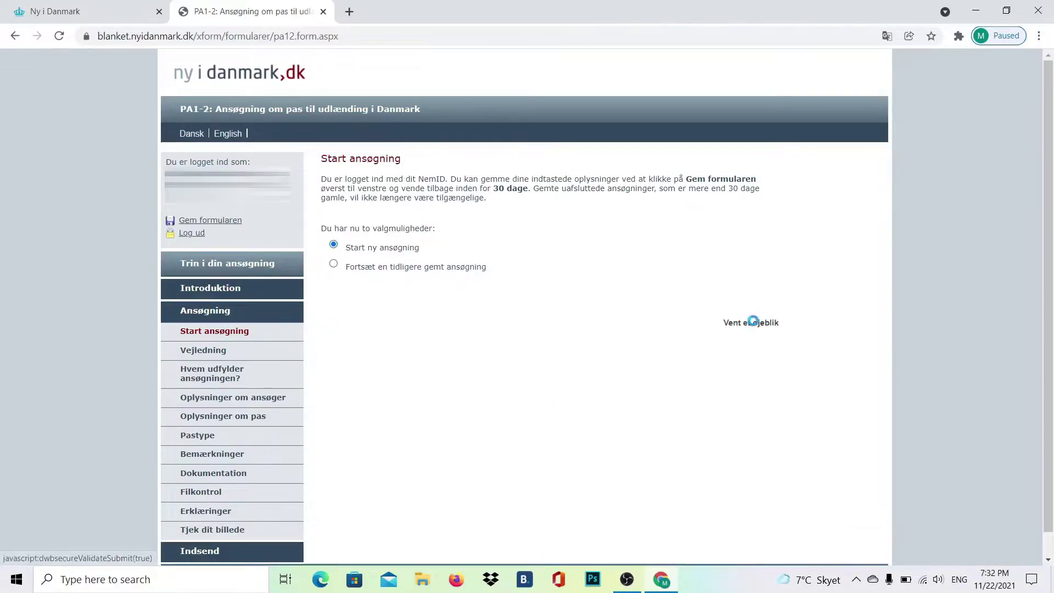
scroll(681, 321, "down", 12)
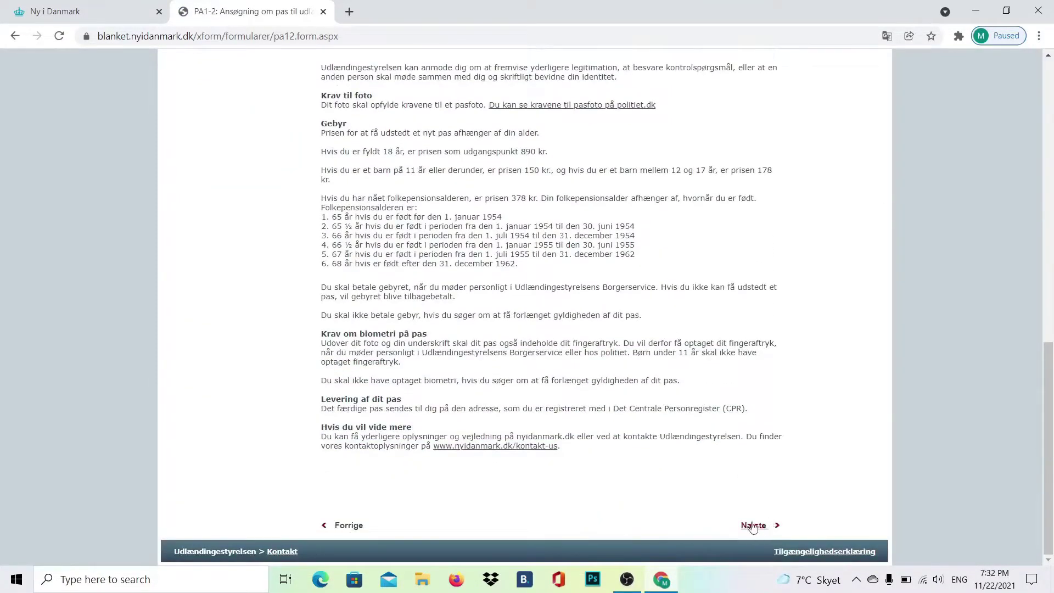
left_click(753, 525)
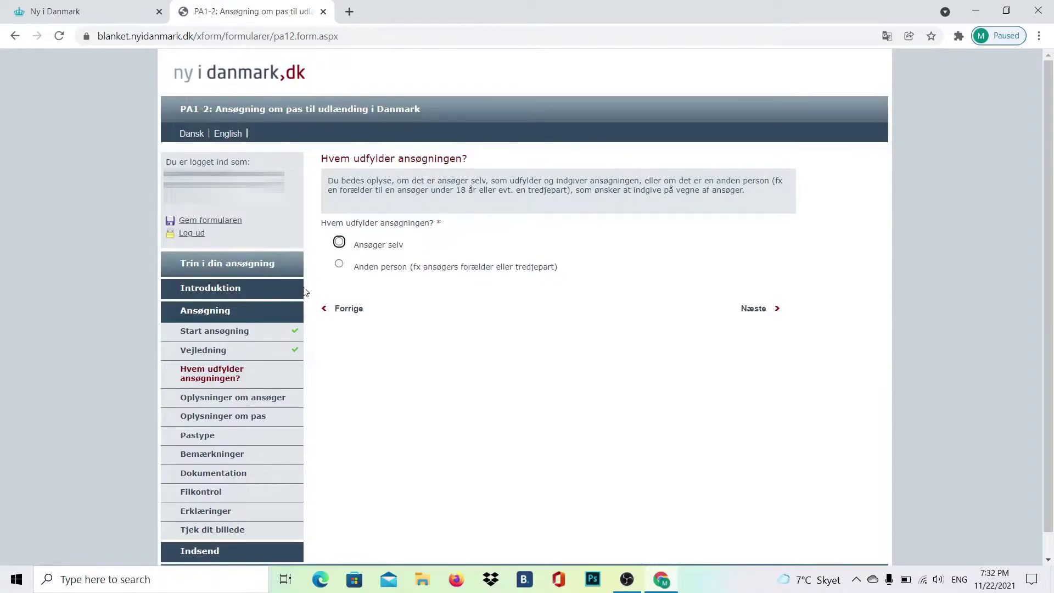
Select "Anden person" as the one filling in the application and complete that person's phone number and CPR number
left_click(341, 273)
left_click(339, 266)
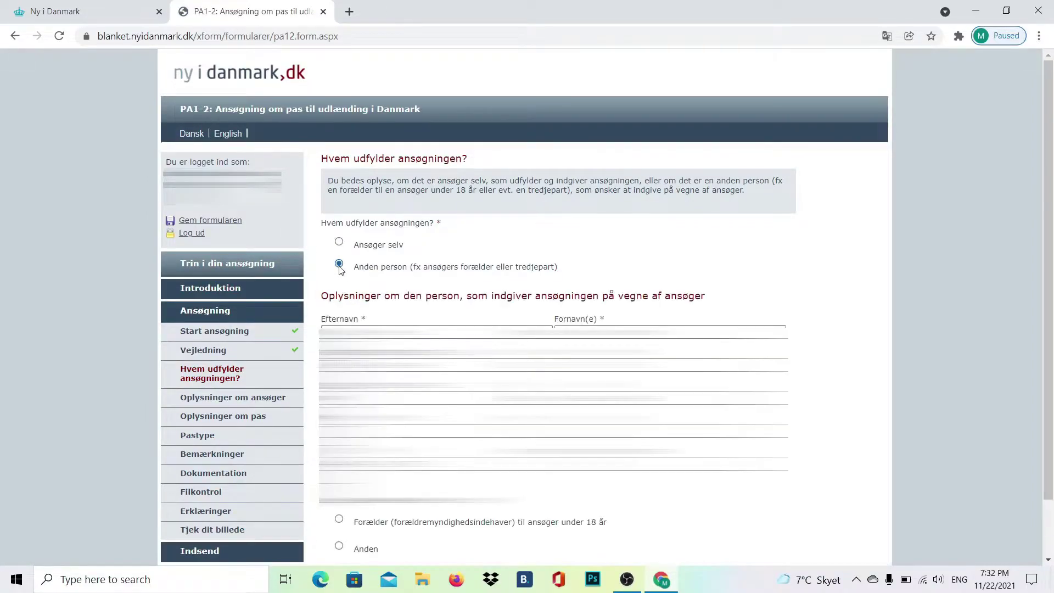
scroll(483, 395, "down", 1)
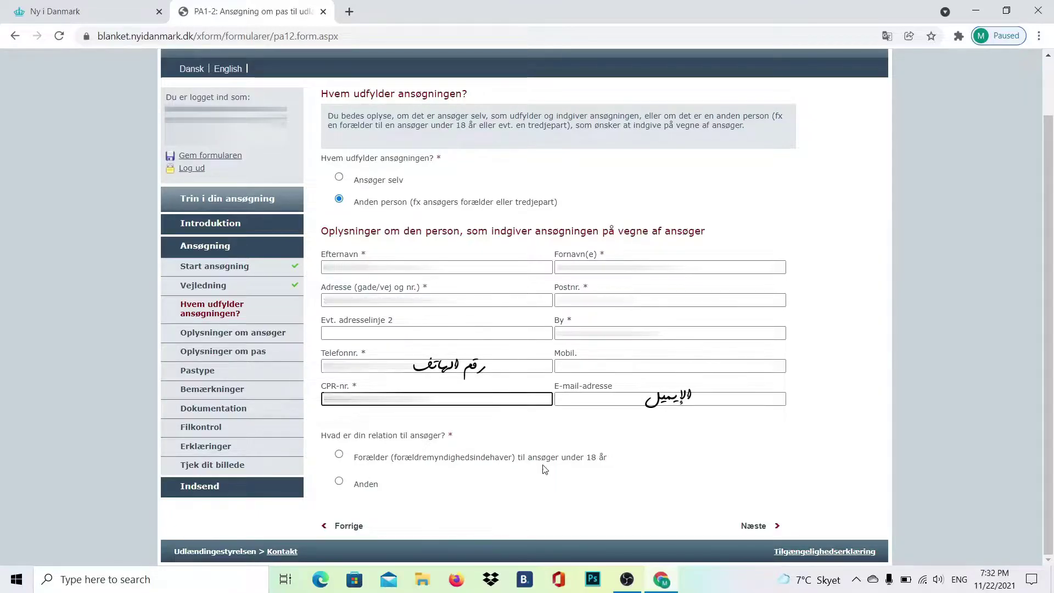
Set the relation to "Forælder" of an applicant under 18 with "Jeg har del i forældremyndigheden over barnet", and continue
left_click(338, 454)
scroll(347, 442, "down", 1)
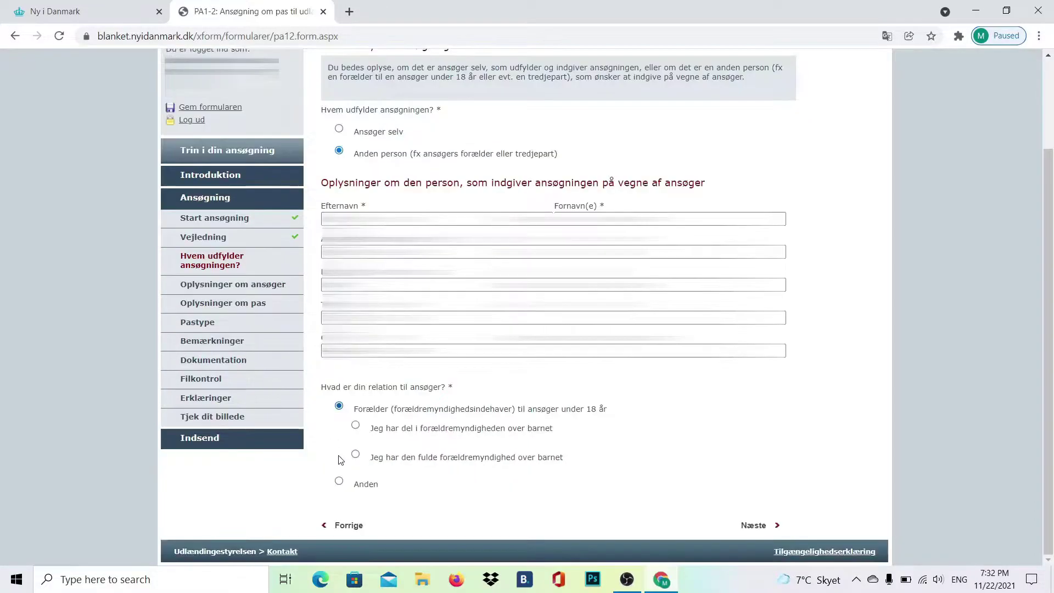
left_click(355, 426)
scroll(348, 447, "down", 1)
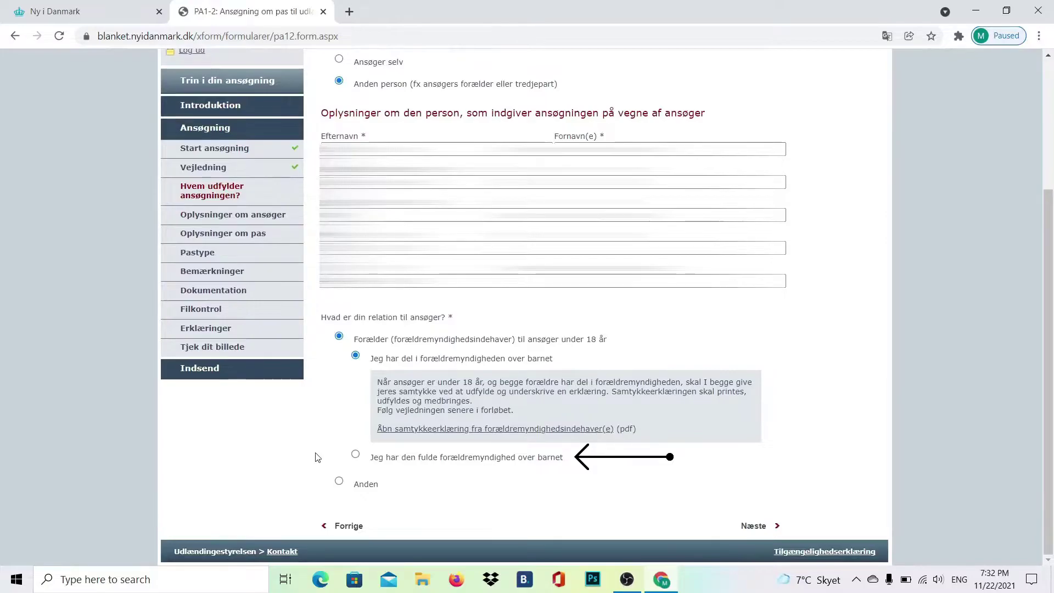
left_click(752, 525)
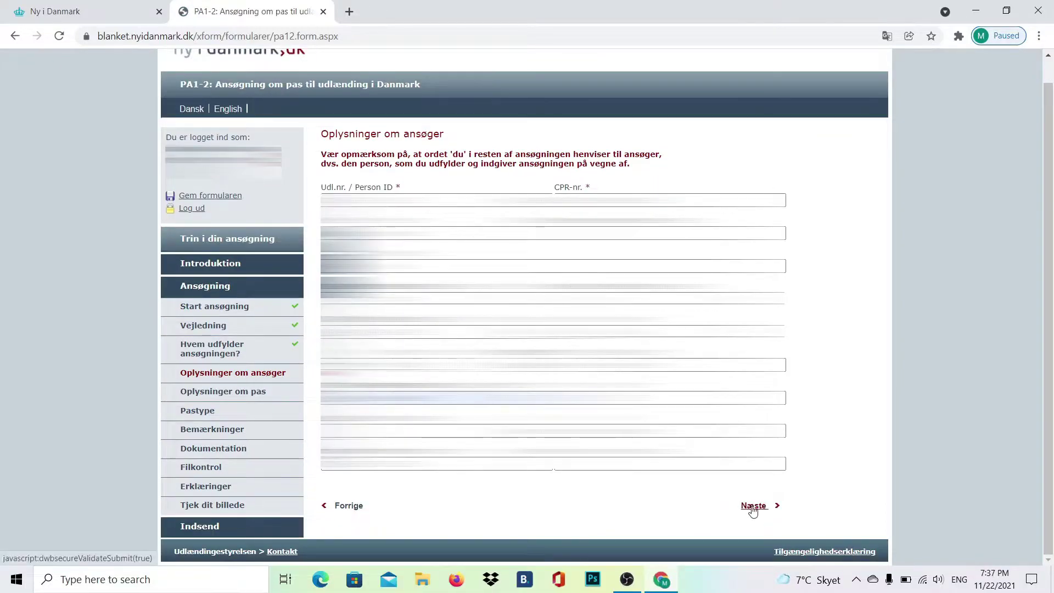
Submit the applicant's details and answer Nej to both the valid national passport and the previously issued fremmedpas or konventionspas questions
left_click(752, 506)
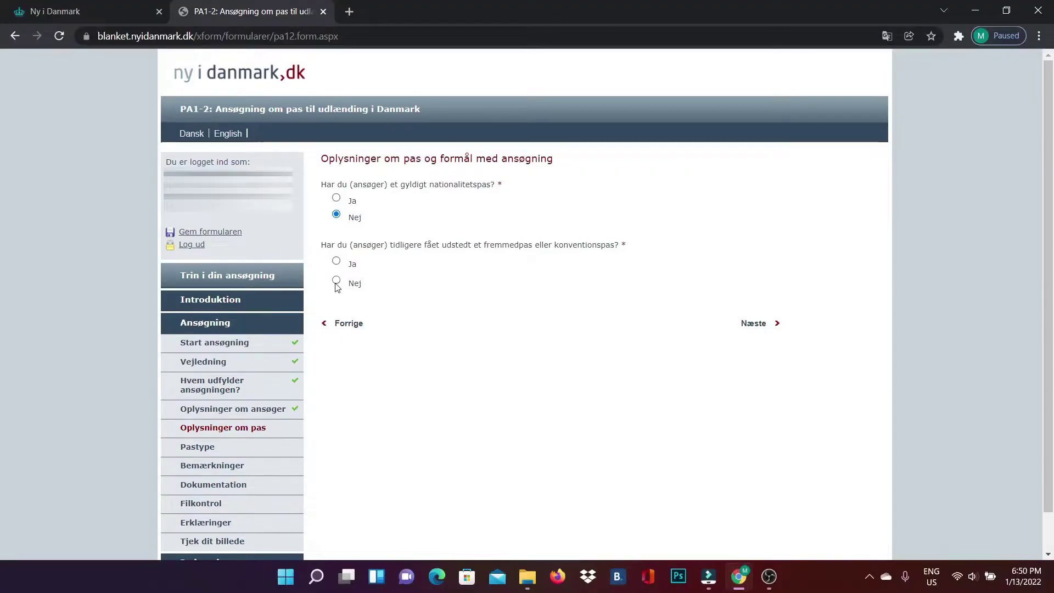
left_click(335, 280)
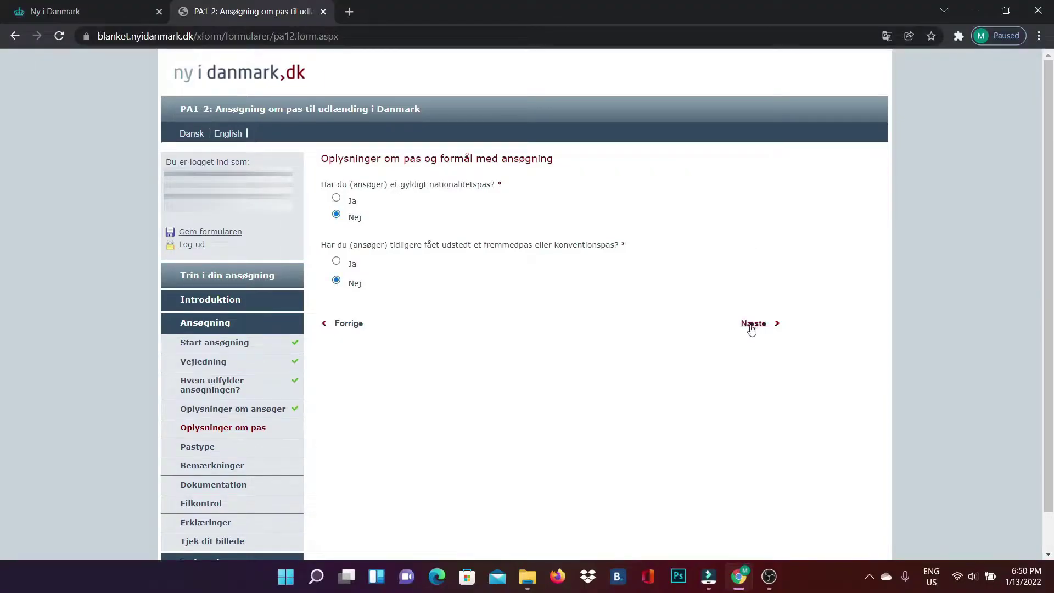
left_click(753, 323)
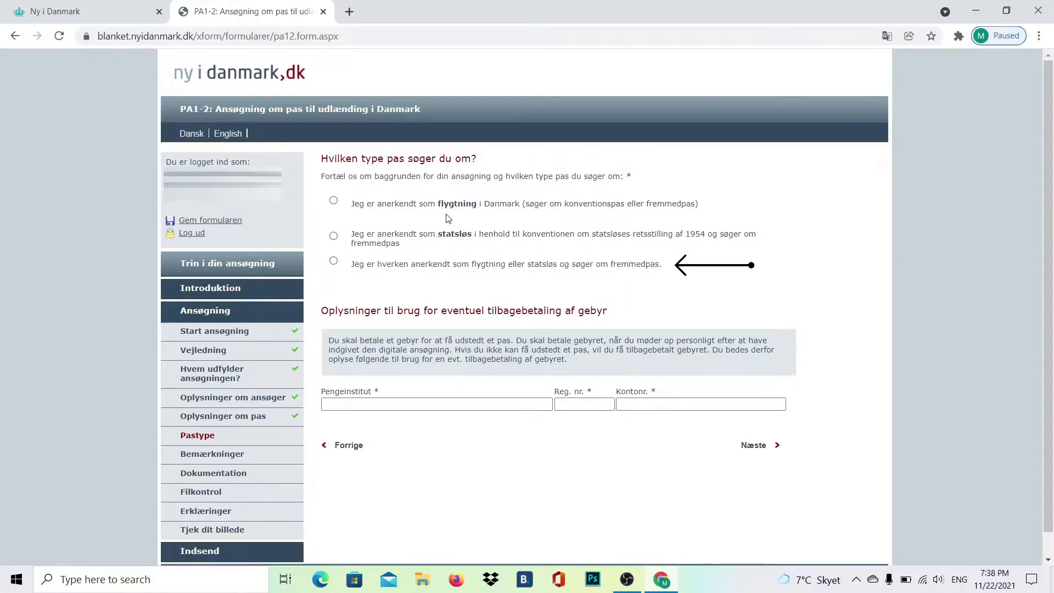
Apply as "flygtning" for a fremmedpas under § 7, stk. 2, § 7, stk. 3 or § 8, stk. 2, and submit the bank refund details
left_click(333, 200)
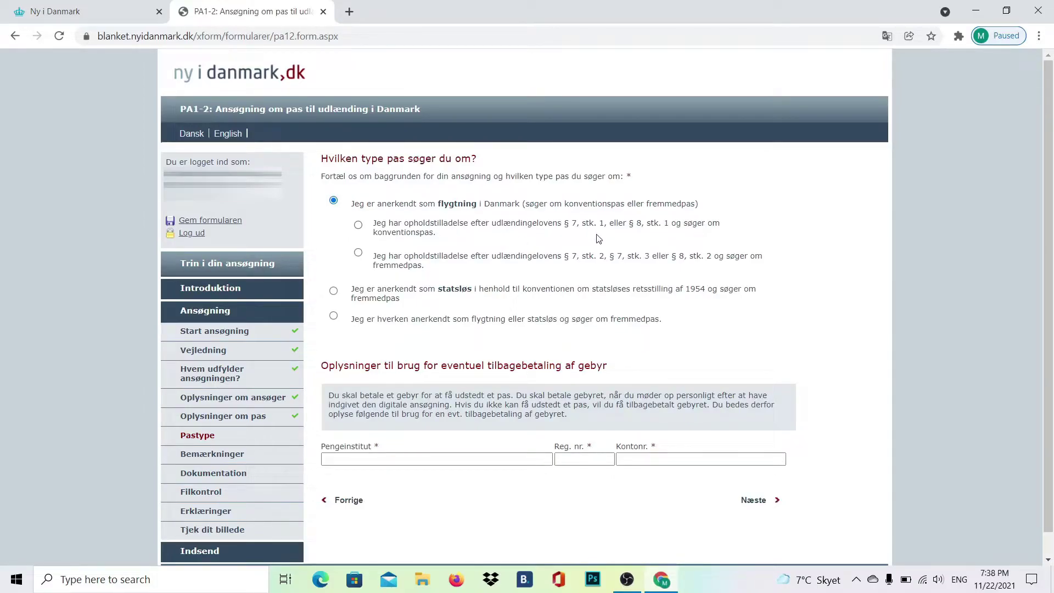
left_click(357, 224)
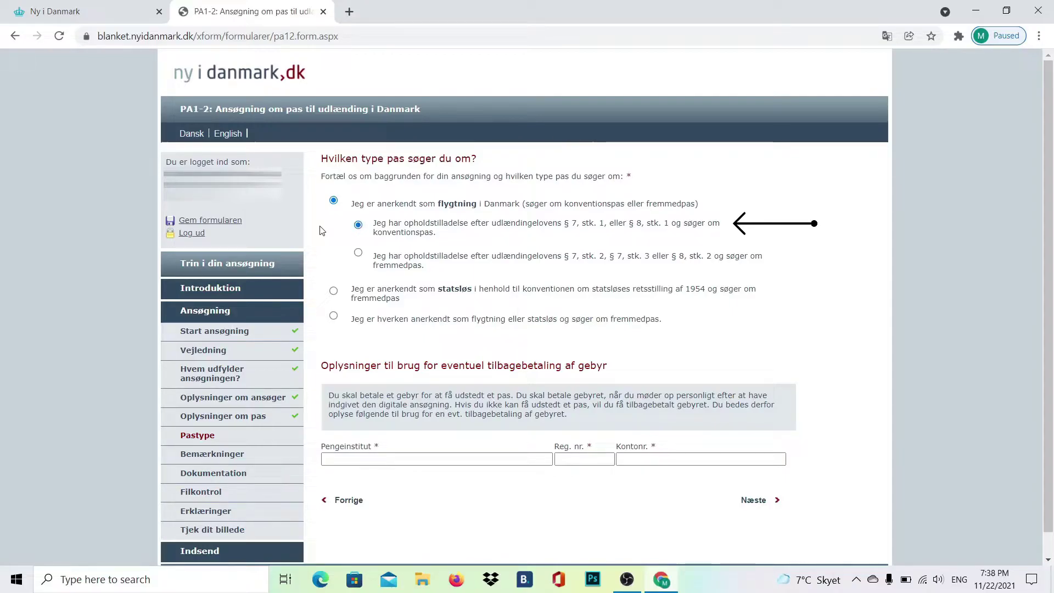
scroll(384, 225, "down", 1)
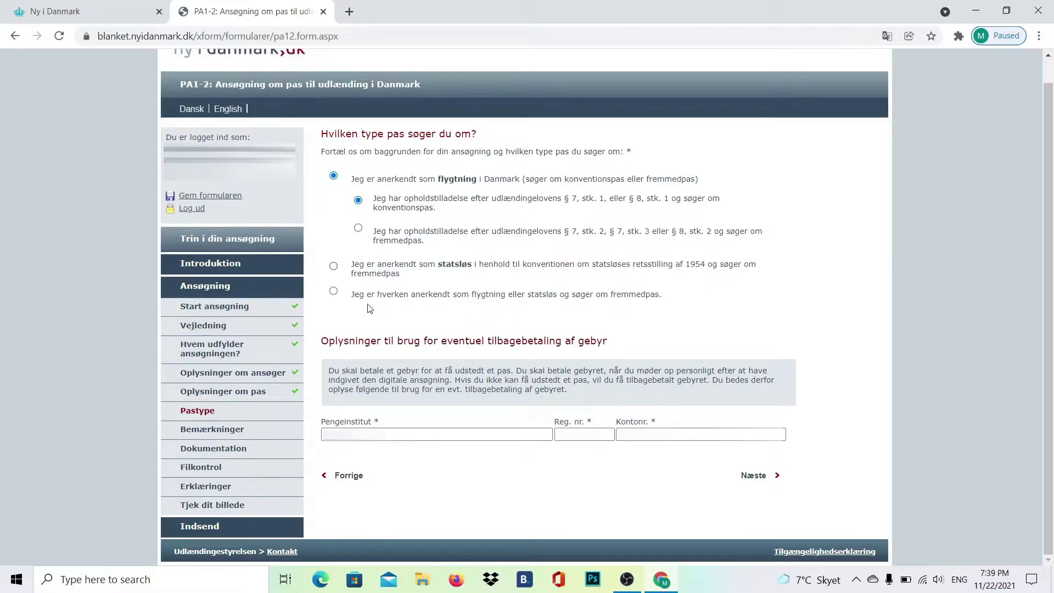
key("Down")
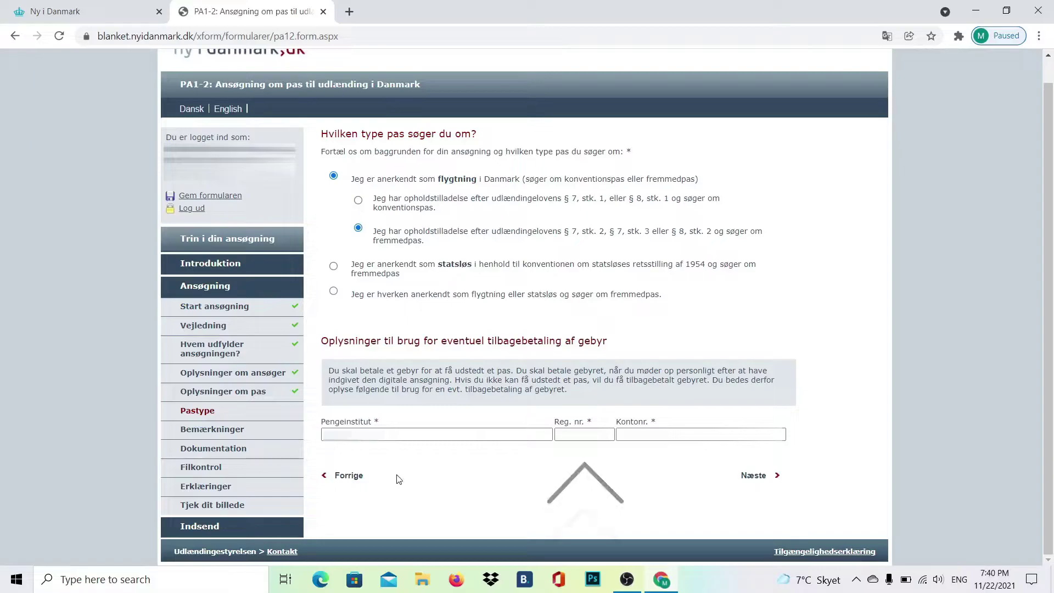
key("Tab")
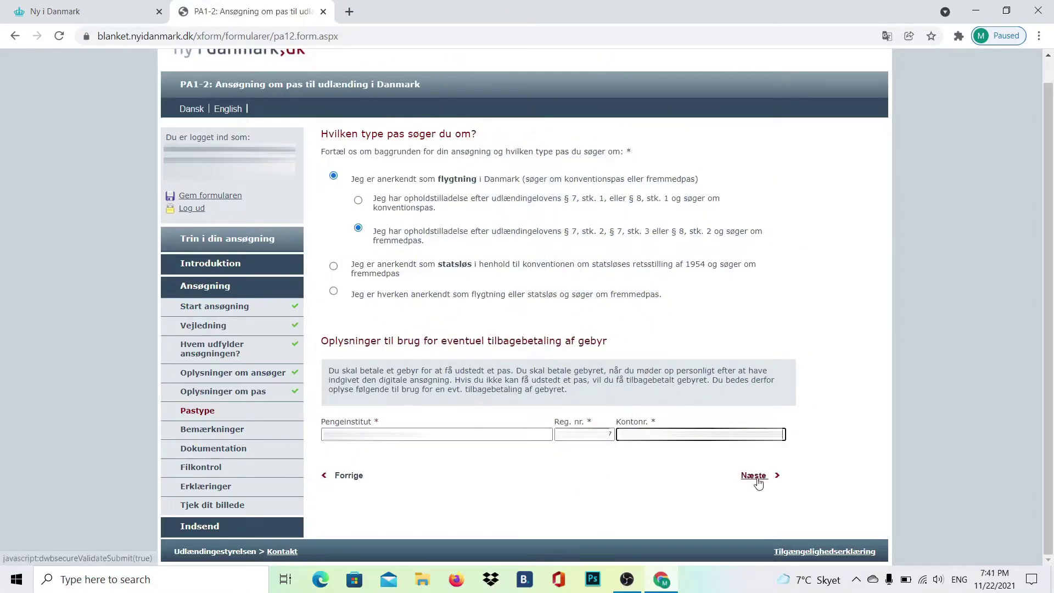
left_click(756, 477)
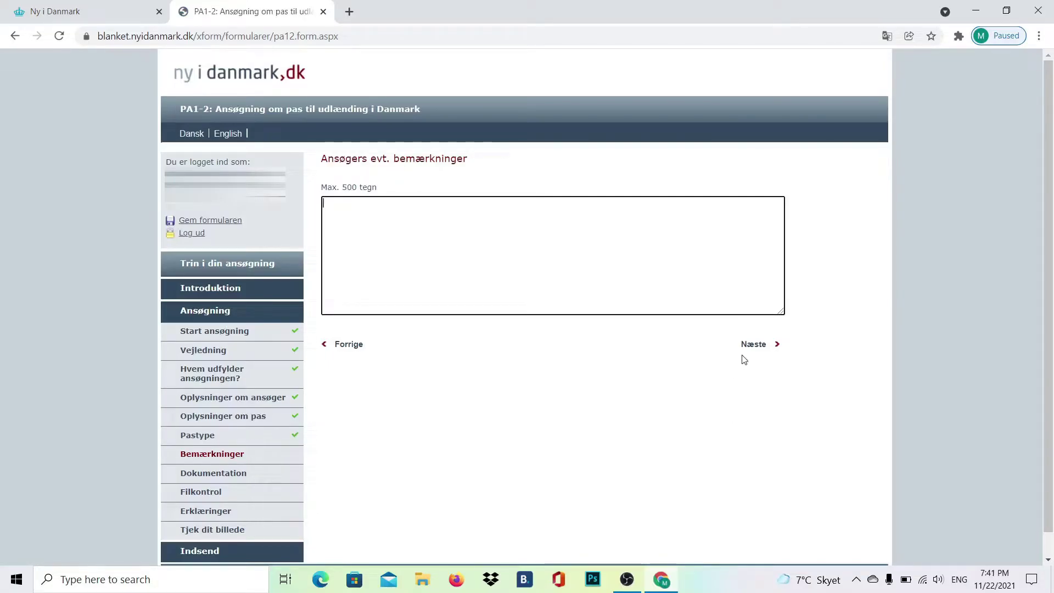
Leave the Bemærkninger field blank and continue past Dokumentation without attaching any files
left_click(752, 345)
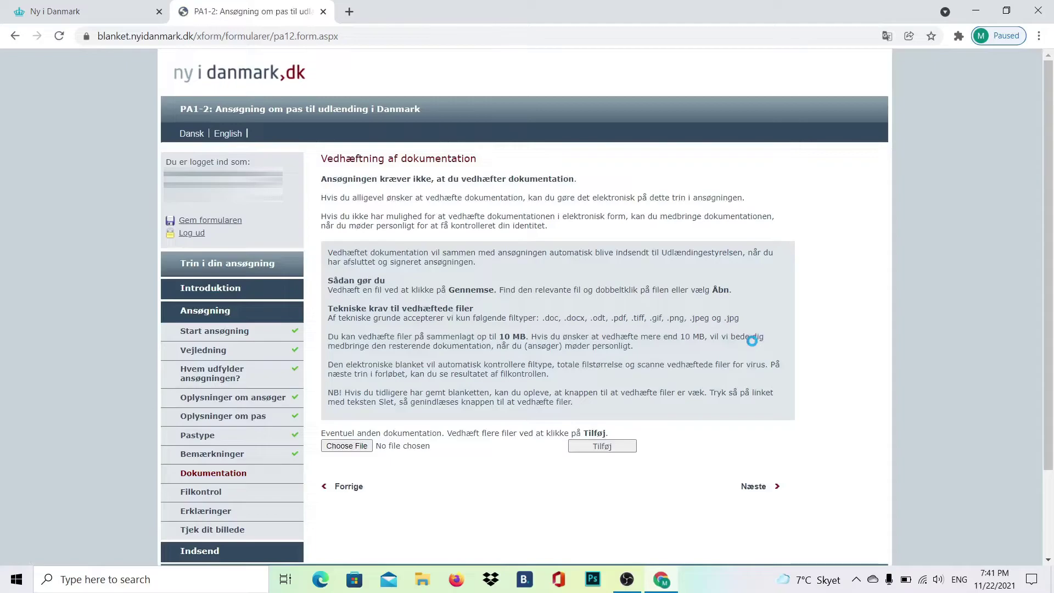
scroll(752, 373, "down", 3)
left_click(755, 447)
Confirm having read, understood and accepted points A, B and C of the declarations, and continue
scroll(543, 338, "down", 6)
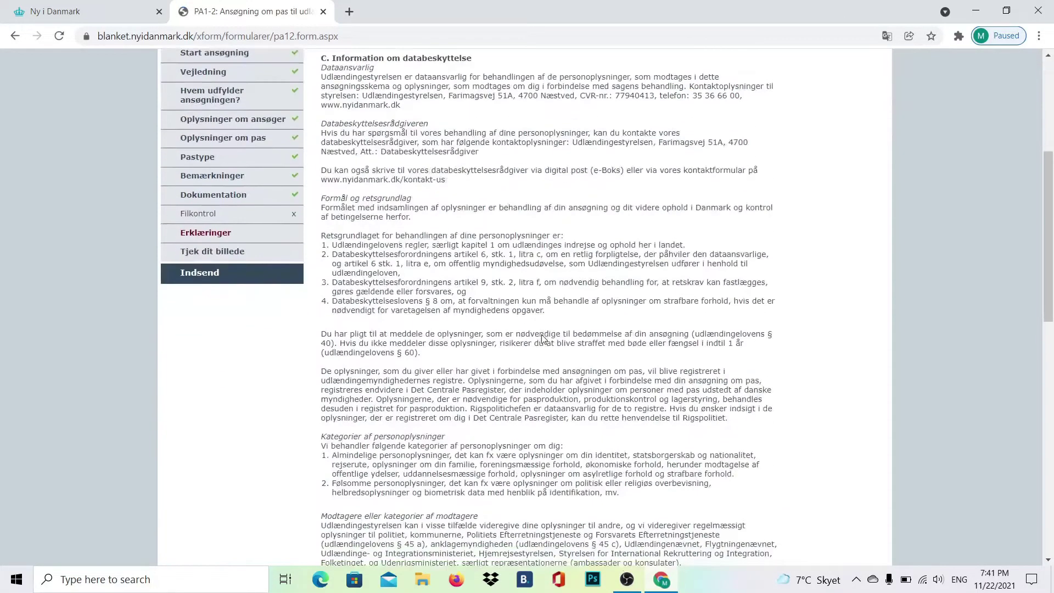
scroll(542, 339, "down", 15)
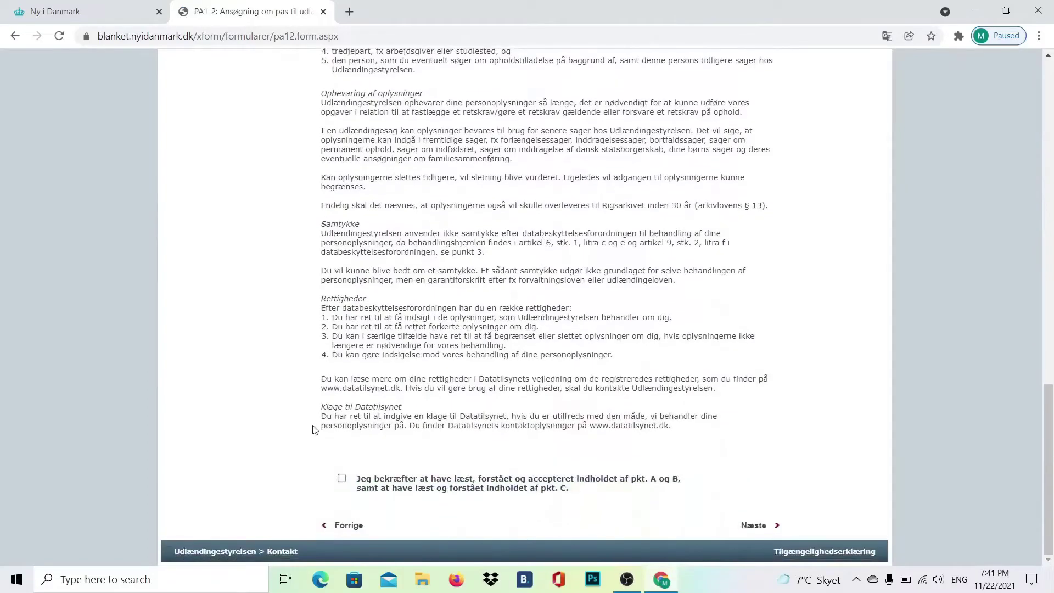
left_click(342, 478)
left_click(753, 525)
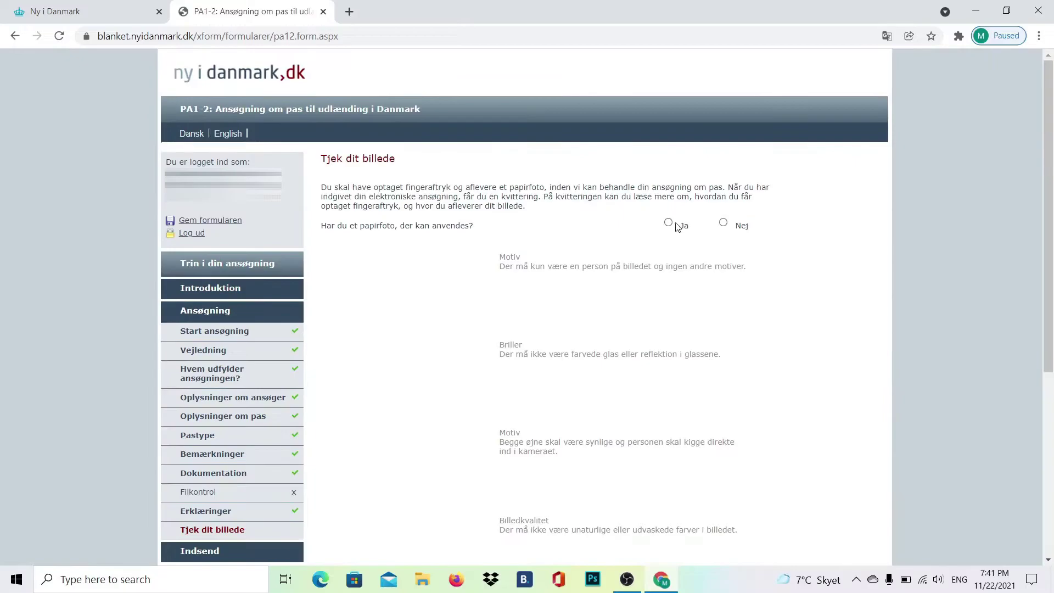
Answer Nej to having a usable paper photo, continue to Indsend, and start signing the application
left_click(668, 223)
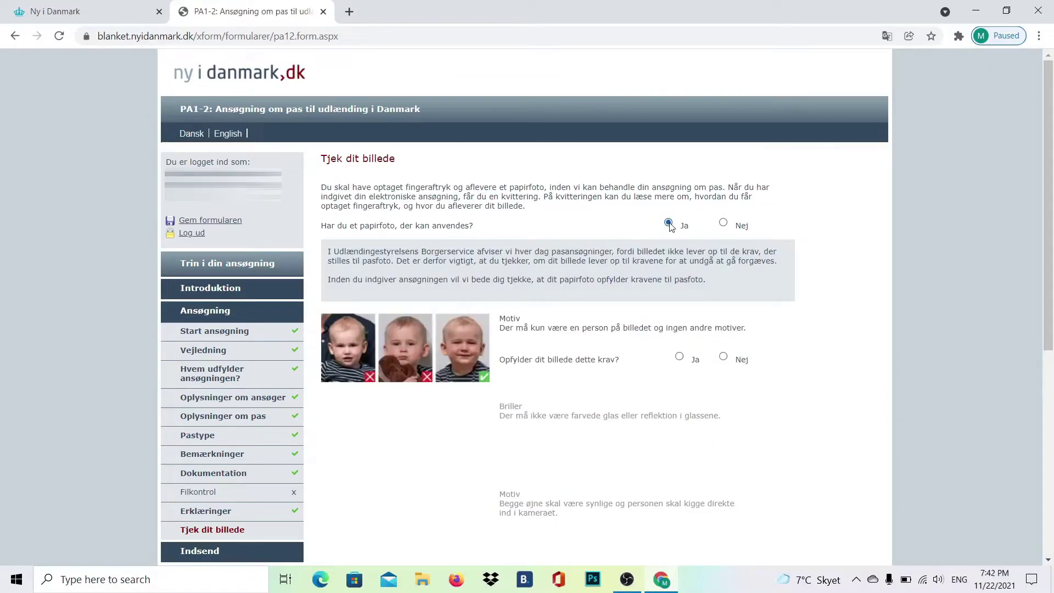
scroll(670, 226, "down", 1)
left_click(723, 202)
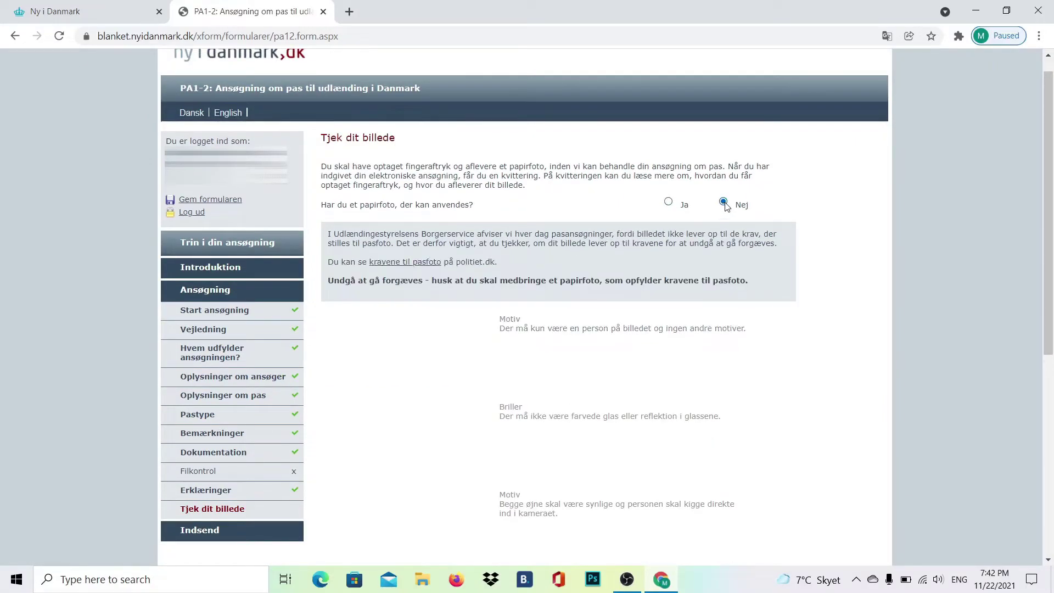
scroll(726, 207, "down", 7)
scroll(727, 207, "up", 6)
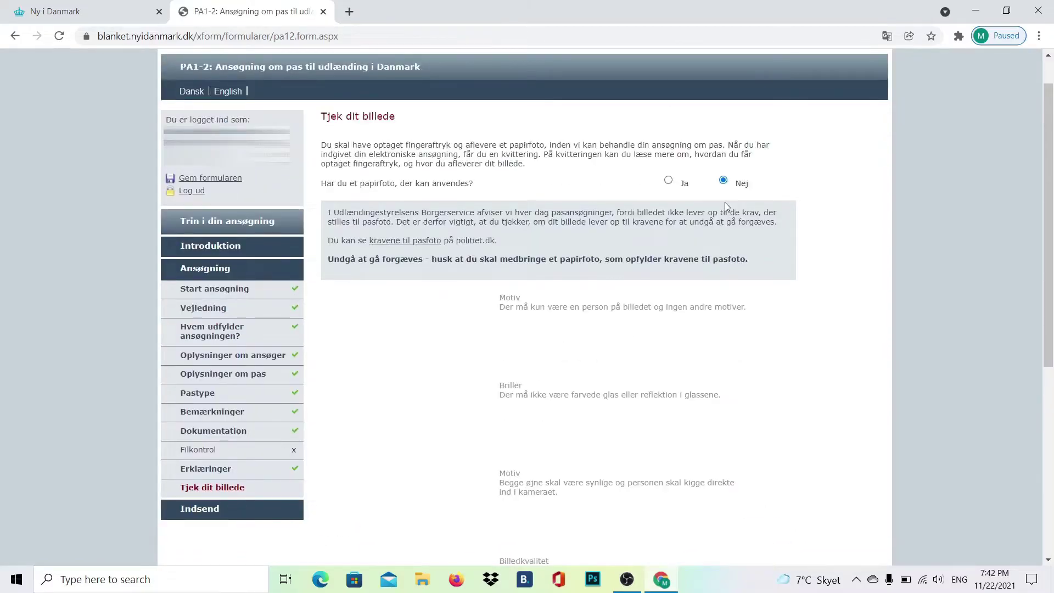
scroll(724, 202, "down", 7)
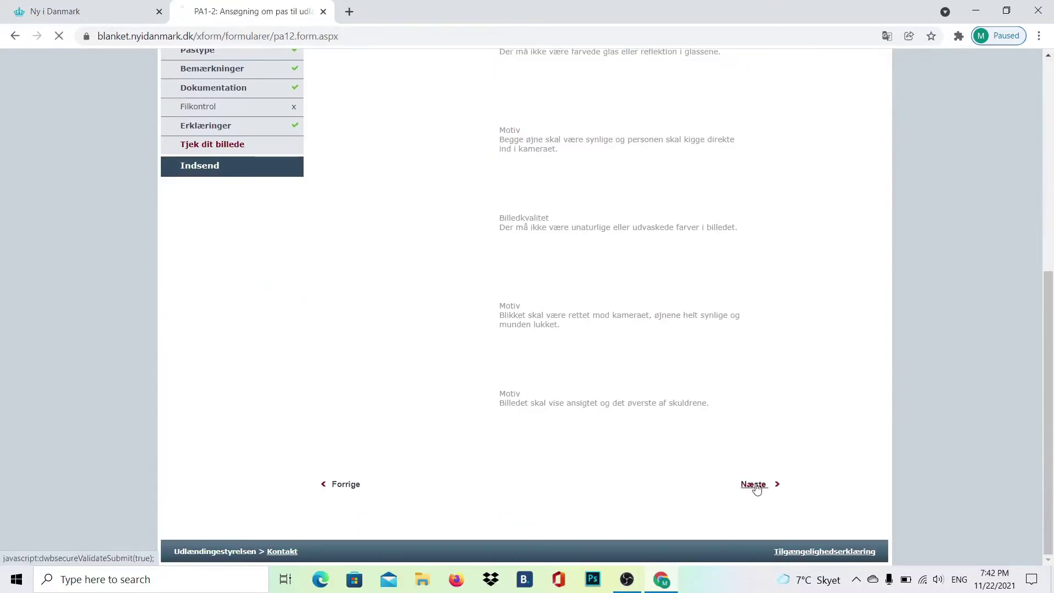
left_click(752, 486)
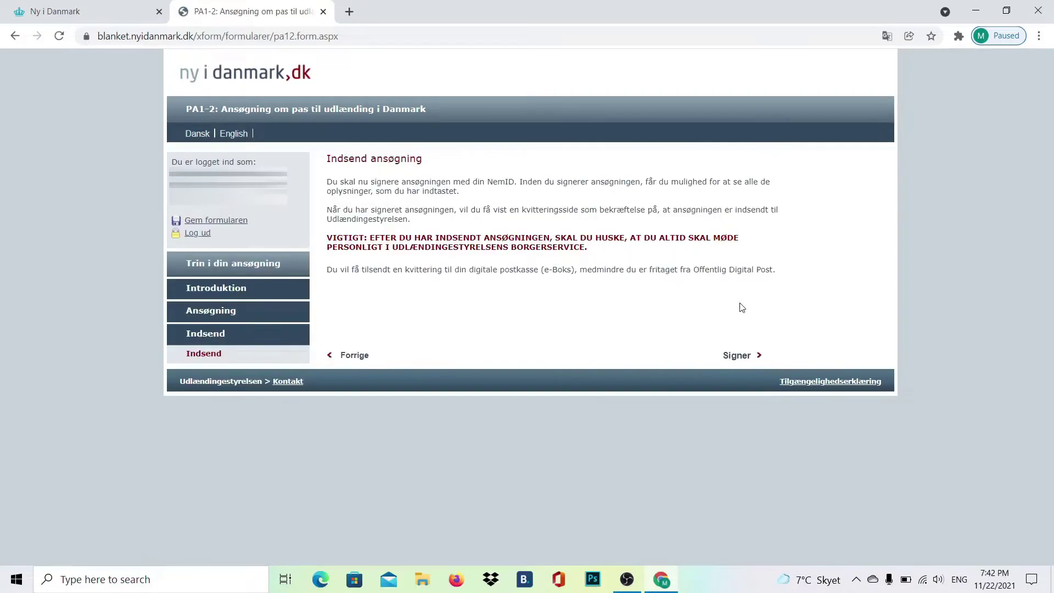
left_click(736, 355)
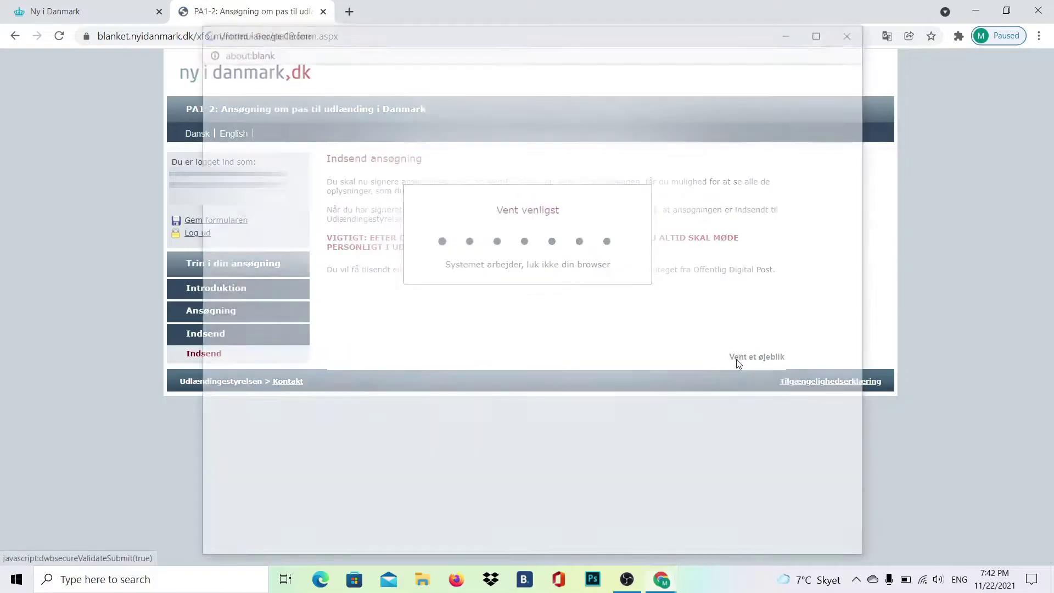